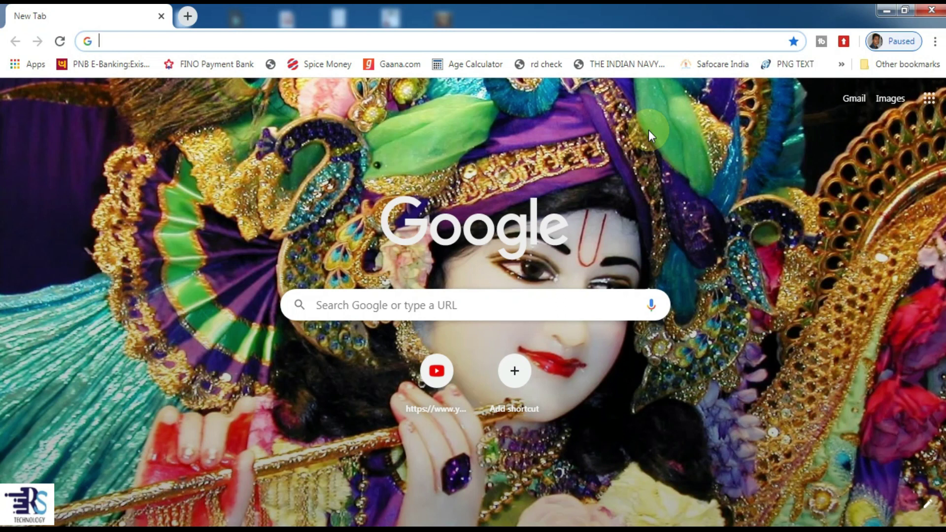
click(326, 39)
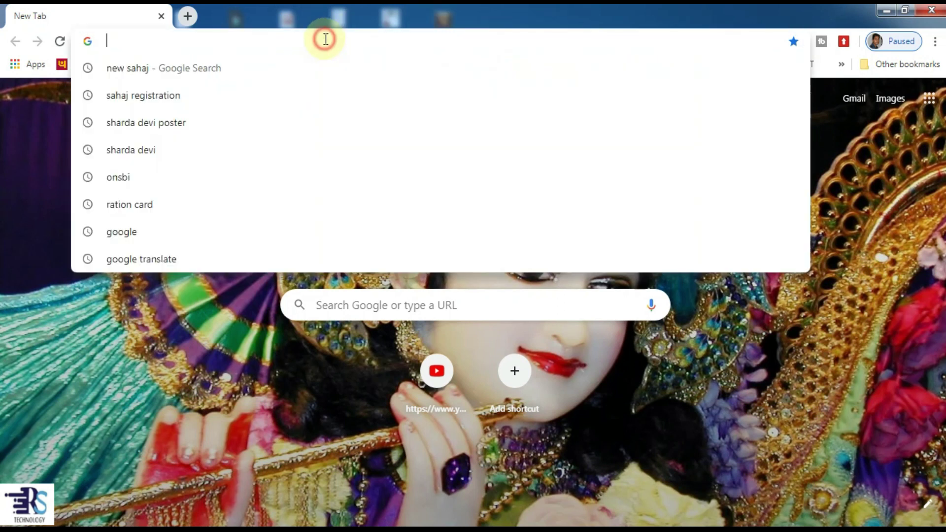
text(https://retail.sahaj.co.in/registration)
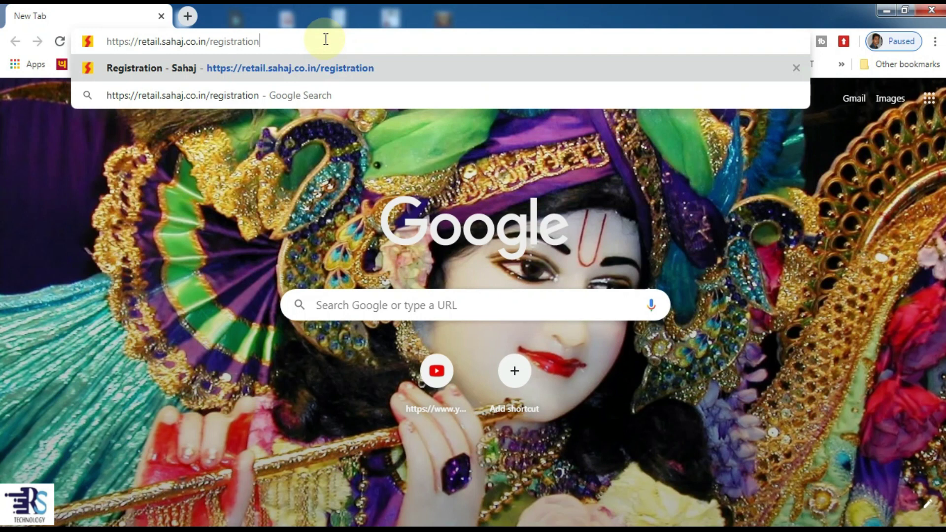
key(Return)
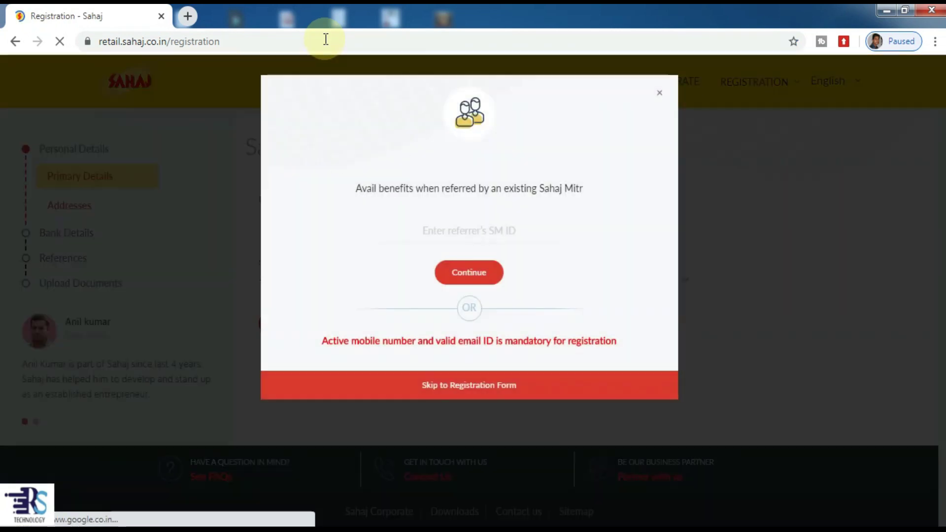
Dismiss the referral prompt, choose Individual, Sahaj Mitr category and Rural scheme, then continue
click(659, 93)
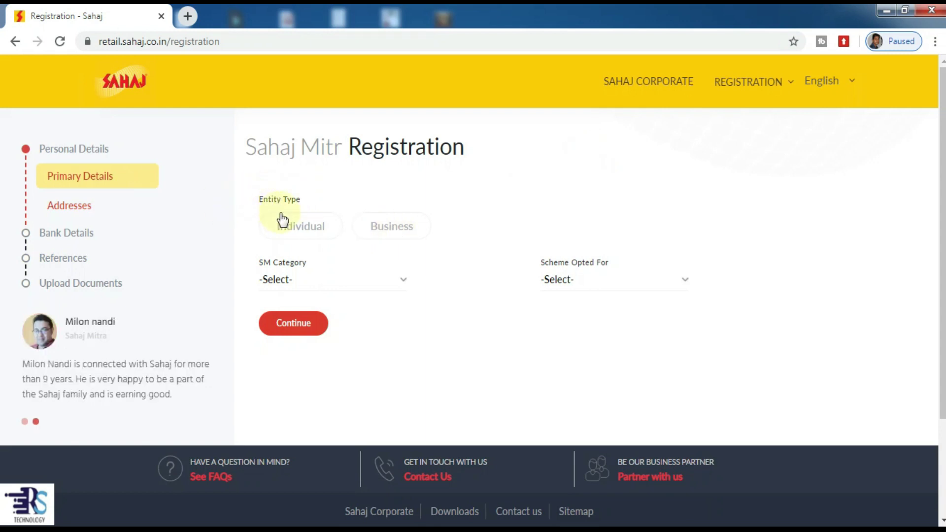
click(306, 227)
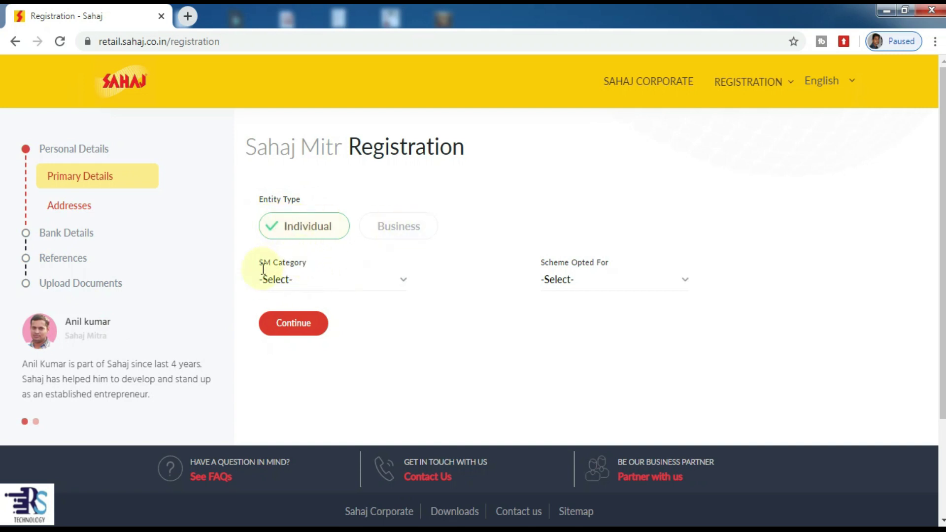
click(300, 277)
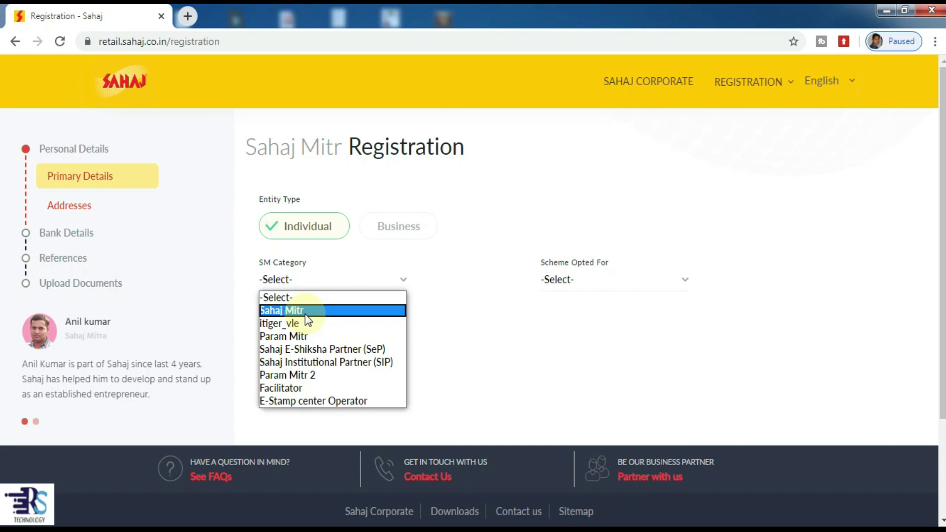
click(315, 279)
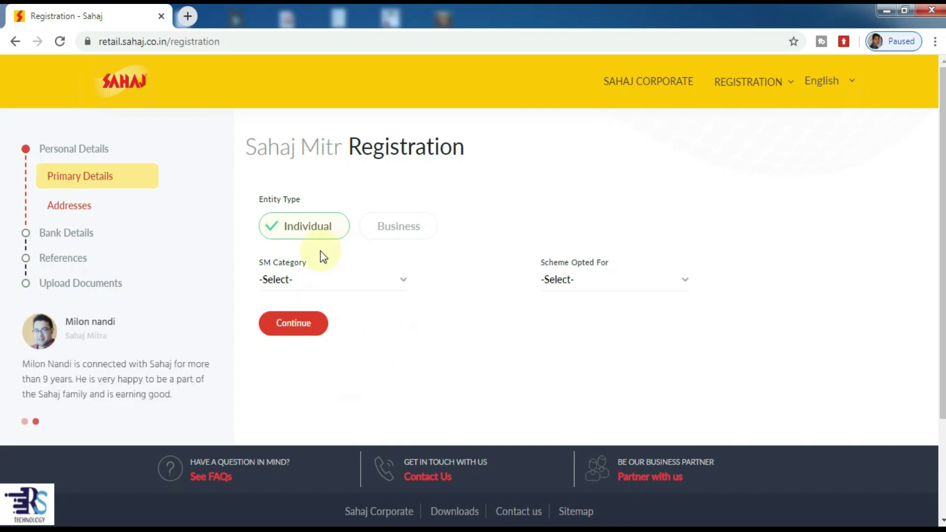
click(306, 282)
click(306, 312)
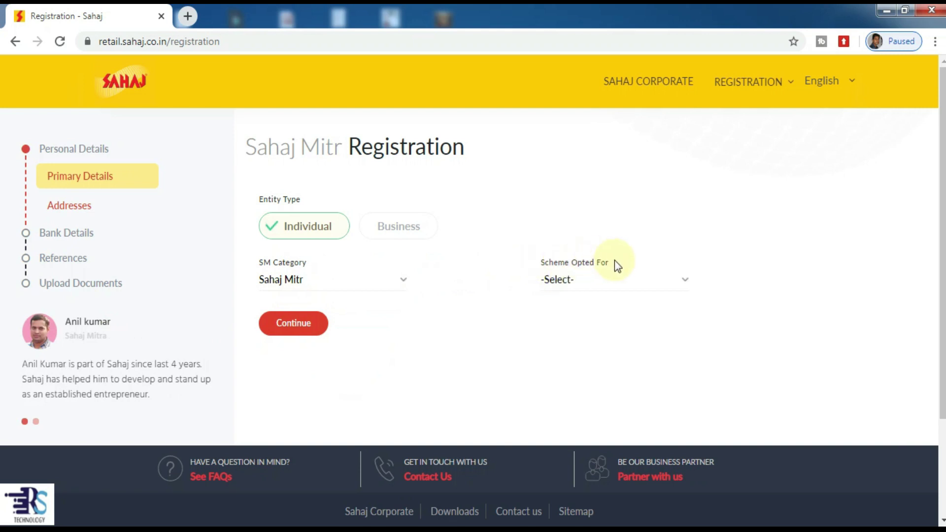
click(583, 283)
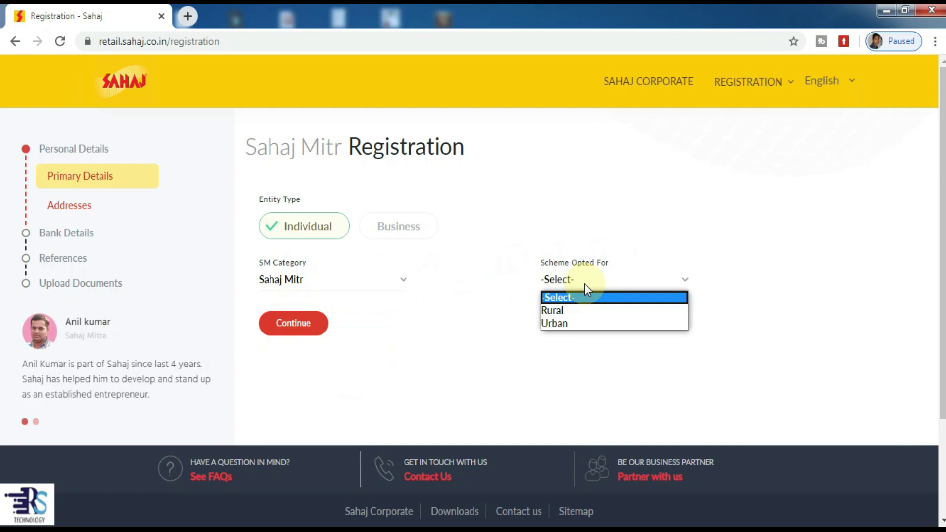
click(569, 310)
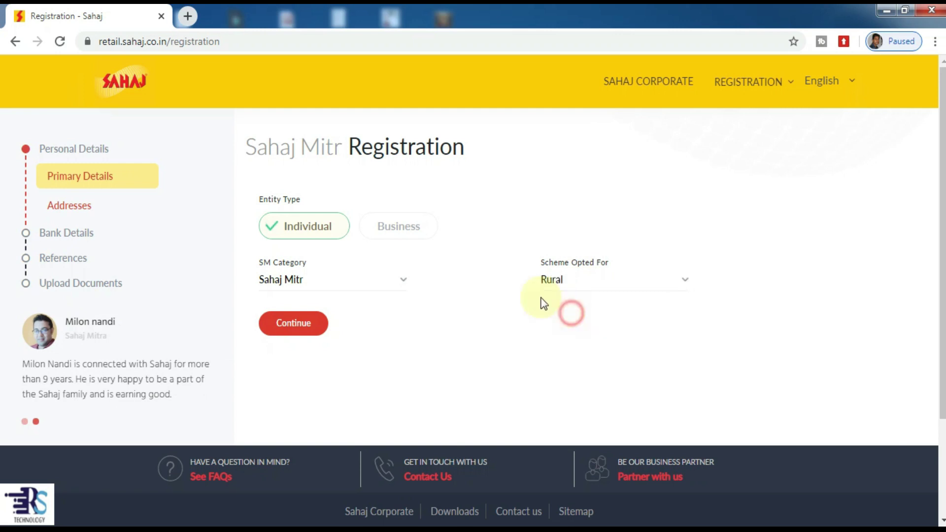
click(286, 326)
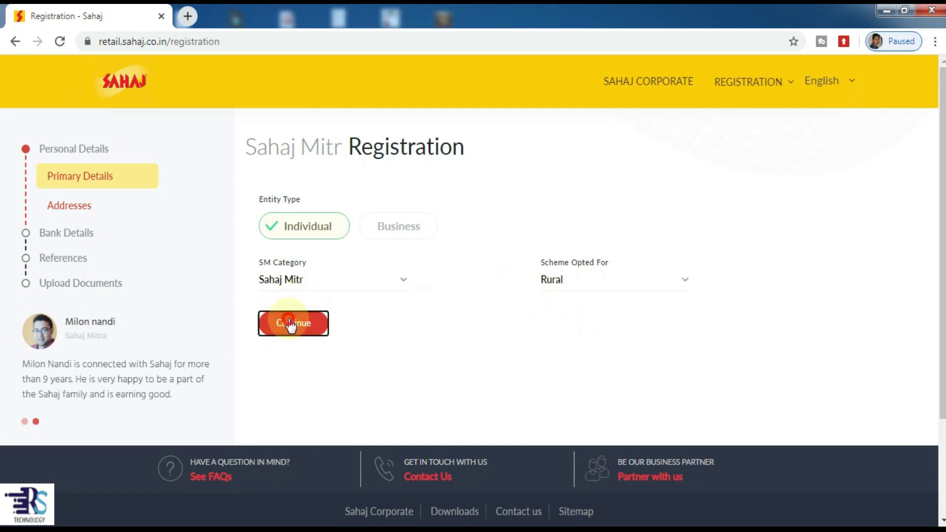
Set salutation to Mr. and enter first name abc, middle name bv, last name lk
scroll(338, 264, down, 1)
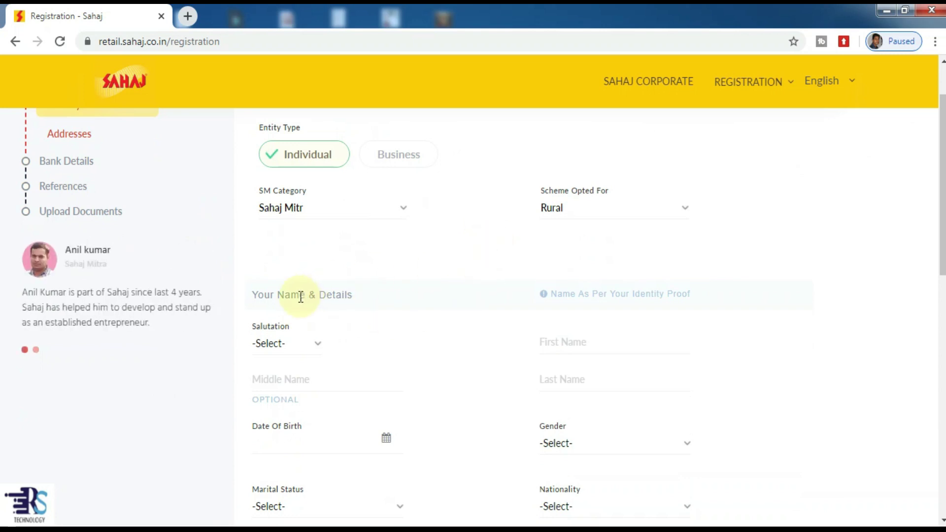
click(295, 347)
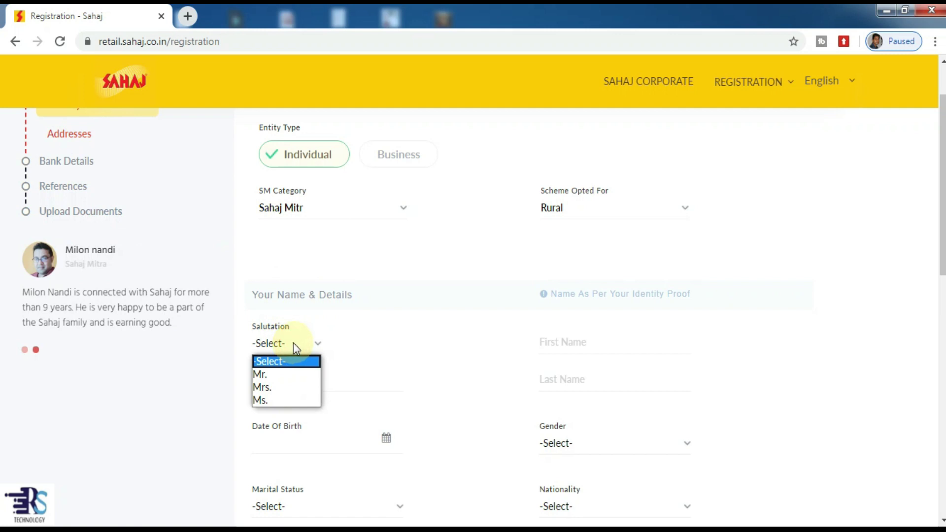
click(285, 375)
click(581, 343)
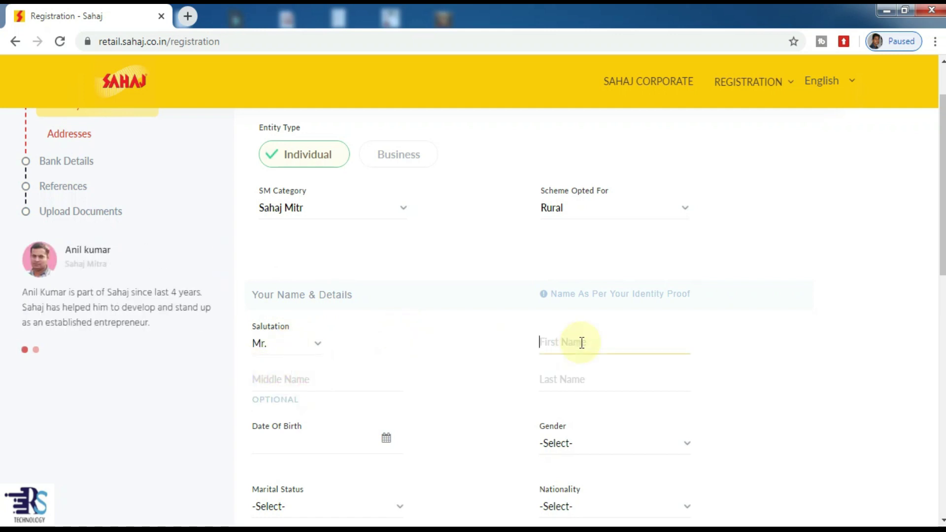
text(abc)
click(307, 377)
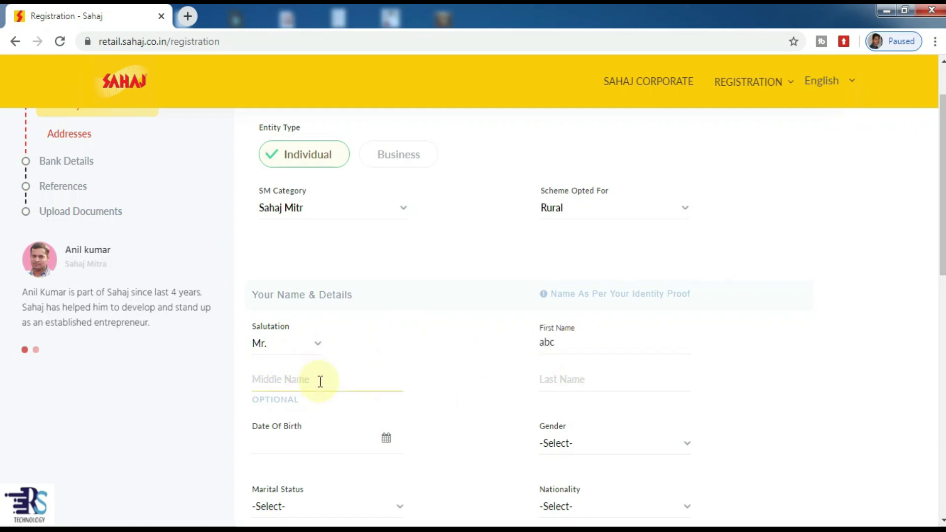
text(bv)
click(577, 385)
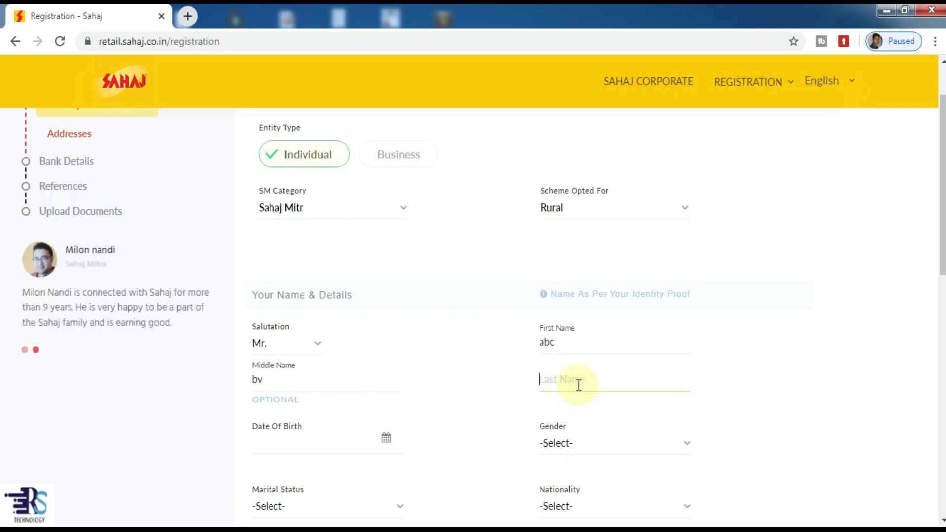
text(lk)
scroll(490, 372, down, 3)
scroll(490, 371, down, 2)
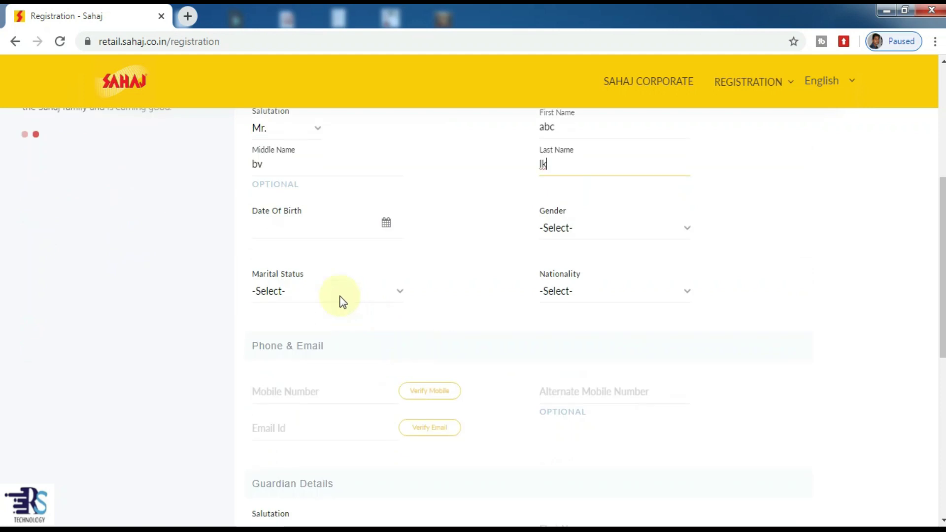
Pick 13 July 1994 as the date of birth from the calendar
click(387, 224)
click(364, 255)
click(328, 256)
click(266, 255)
click(266, 255)
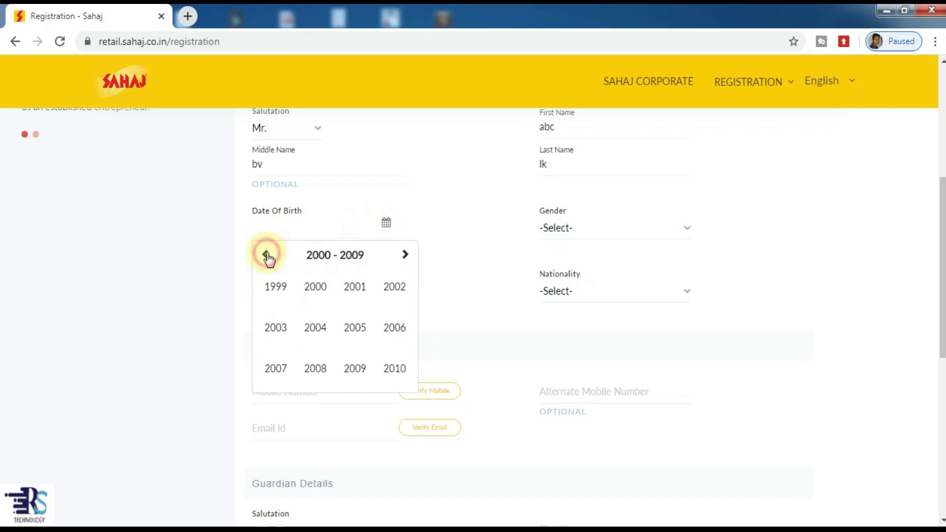
click(266, 255)
click(315, 327)
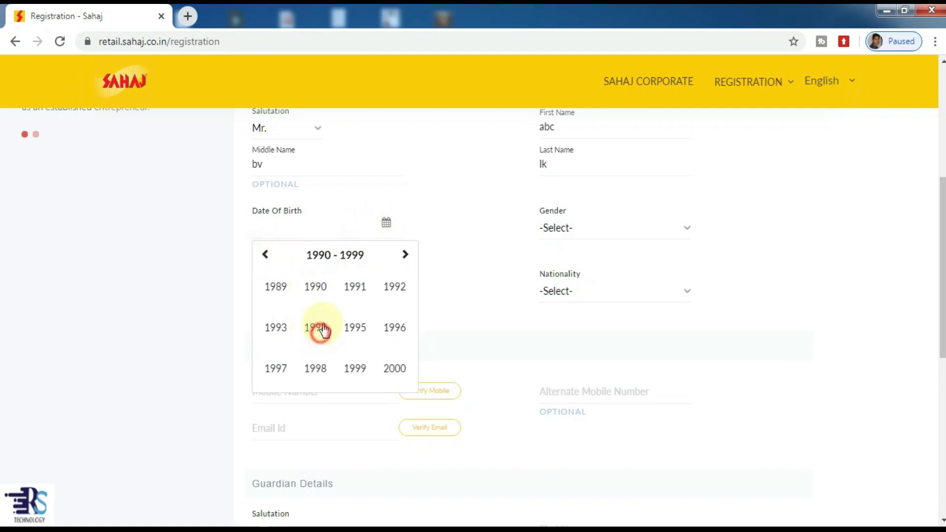
click(350, 329)
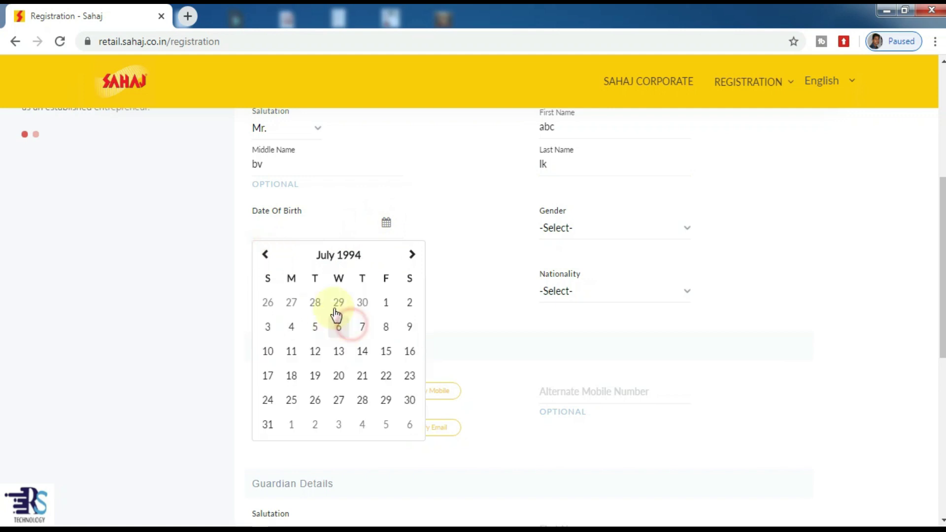
click(339, 352)
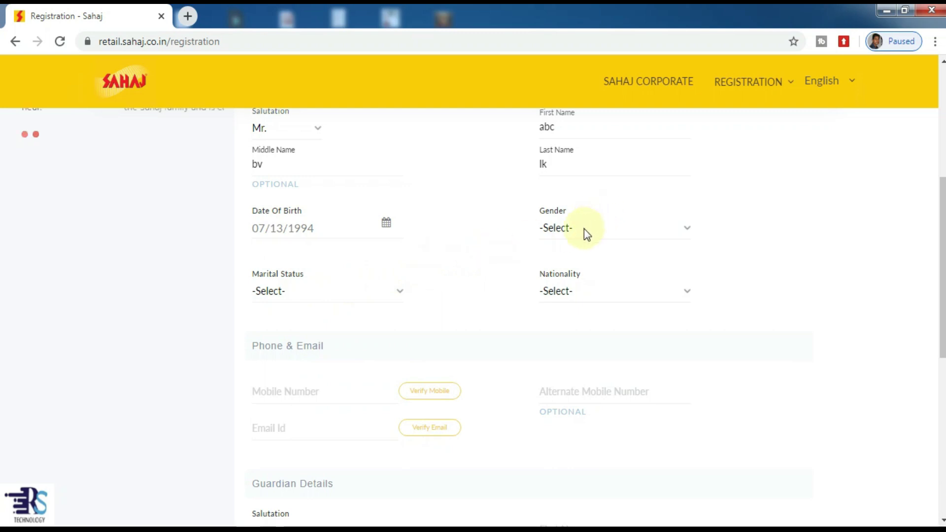
Set gender to Male, marital status to Single and nationality to Indian
click(583, 229)
click(474, 268)
click(345, 292)
click(558, 225)
click(562, 259)
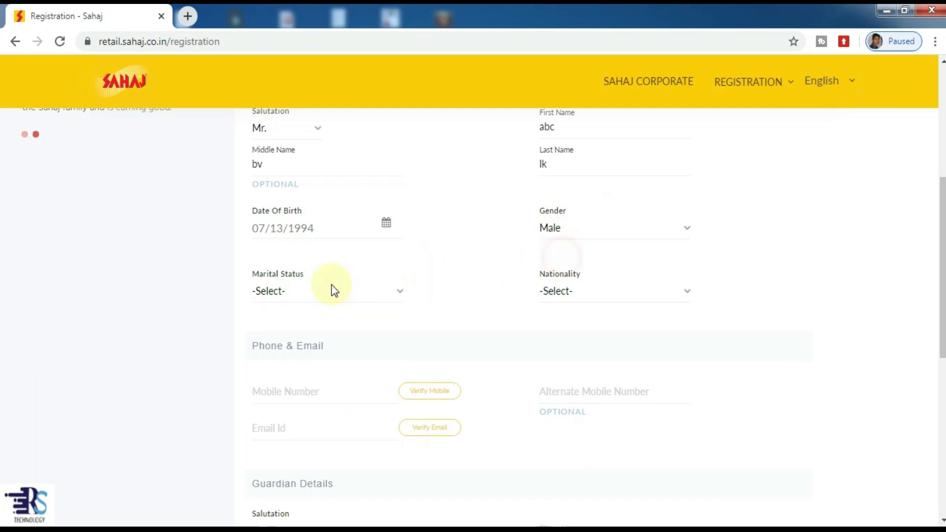
click(331, 290)
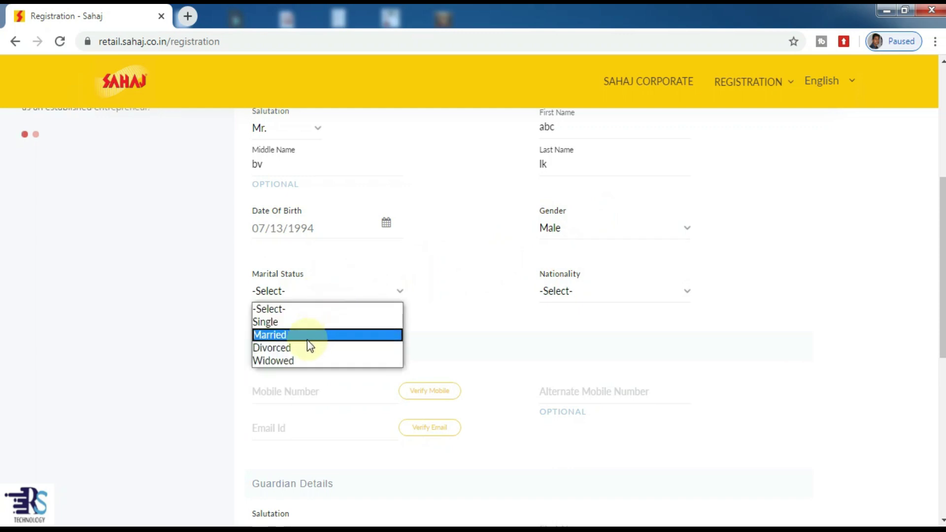
click(318, 322)
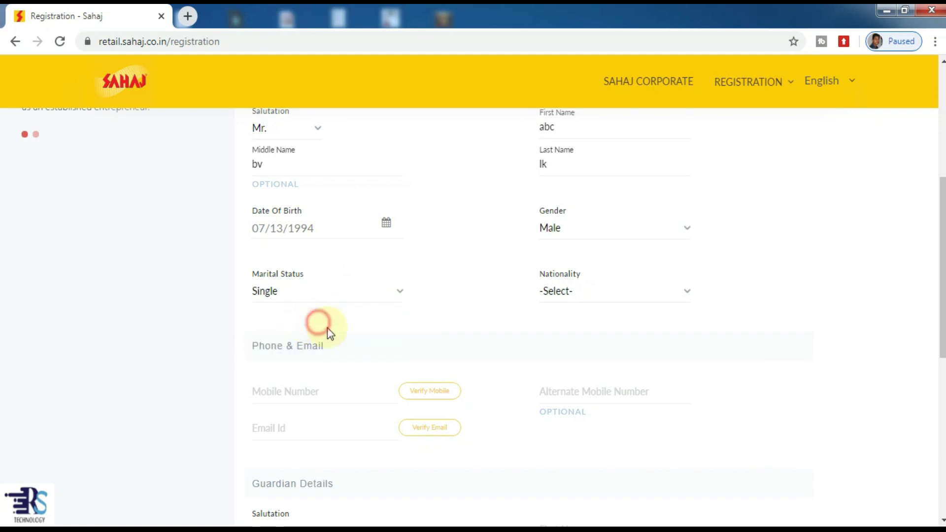
click(586, 296)
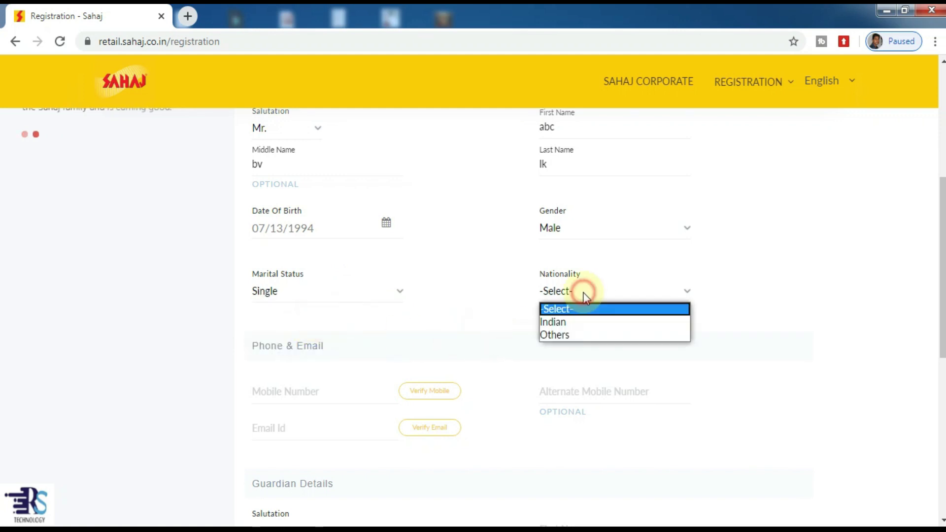
click(567, 321)
scroll(269, 301, down, 1)
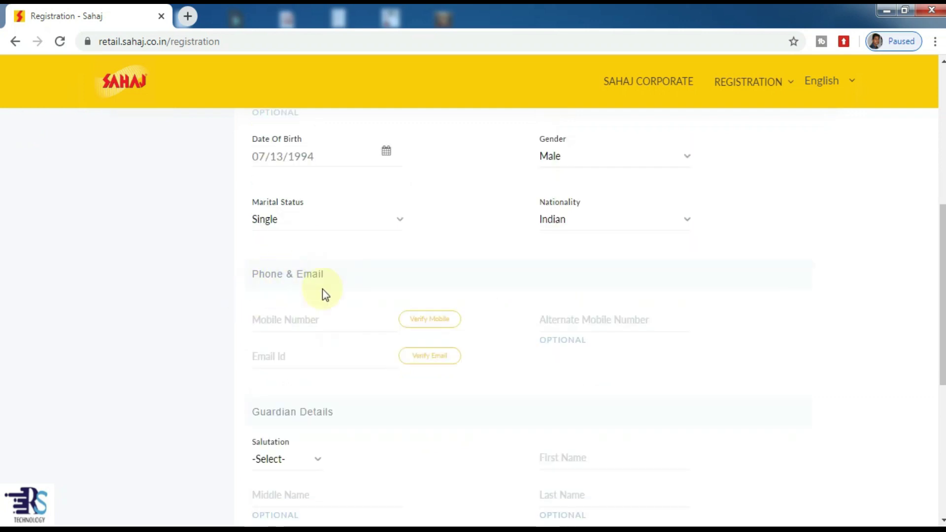
Enter the applicant's mobile number, request an OTP, and close the OTP prompt unfilled
click(287, 319)
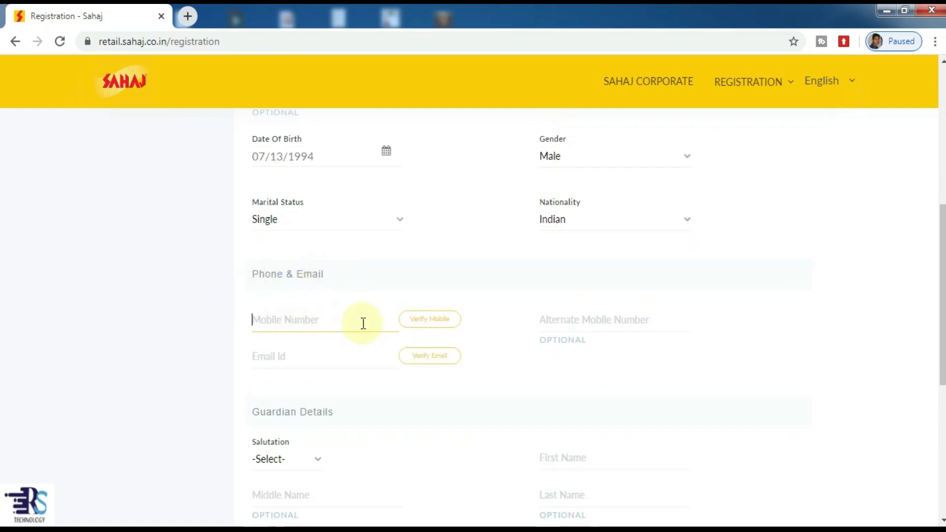
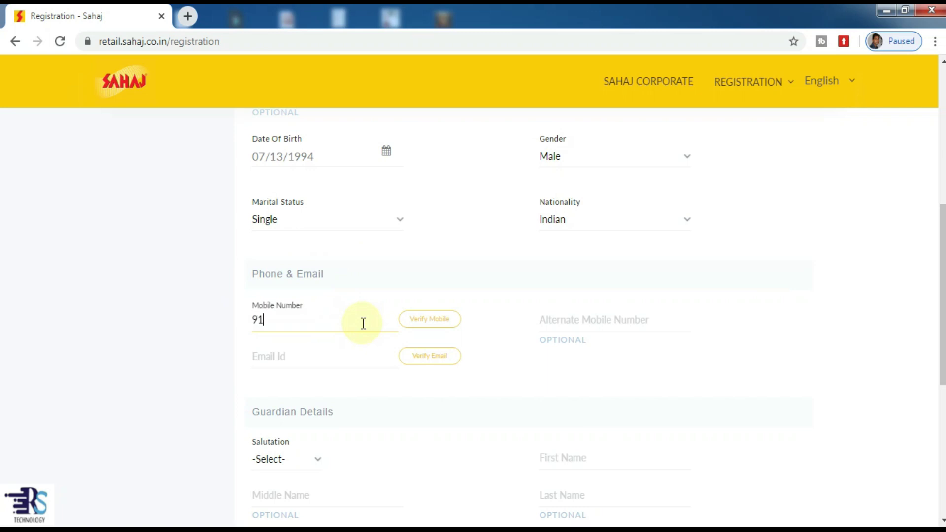
click(430, 320)
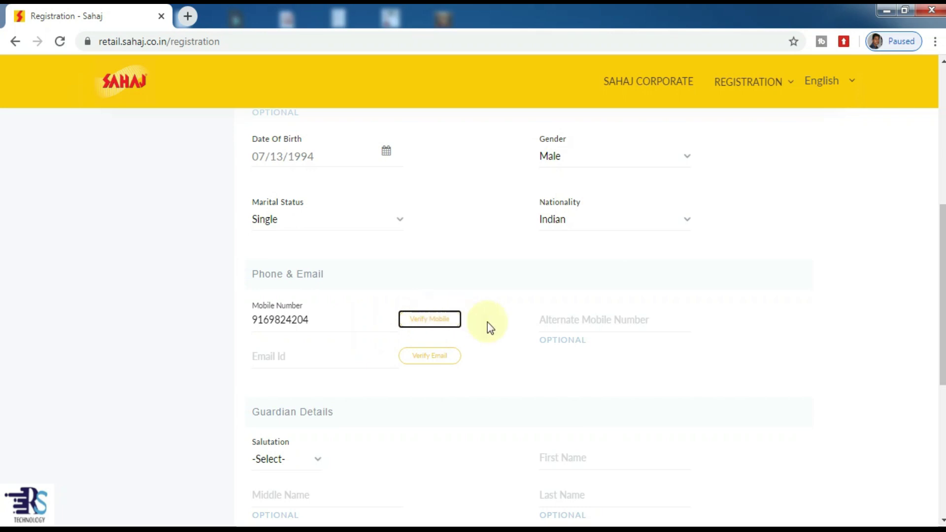
click(420, 334)
click(435, 323)
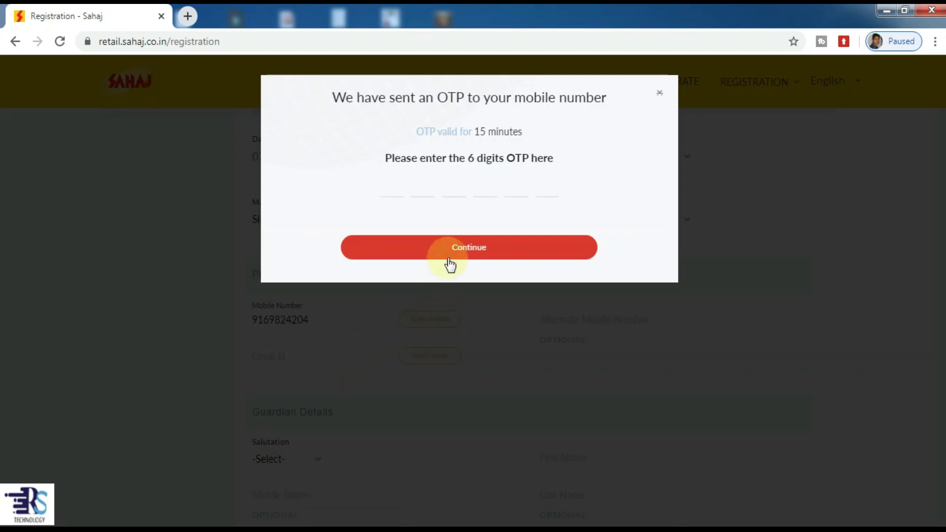
click(659, 94)
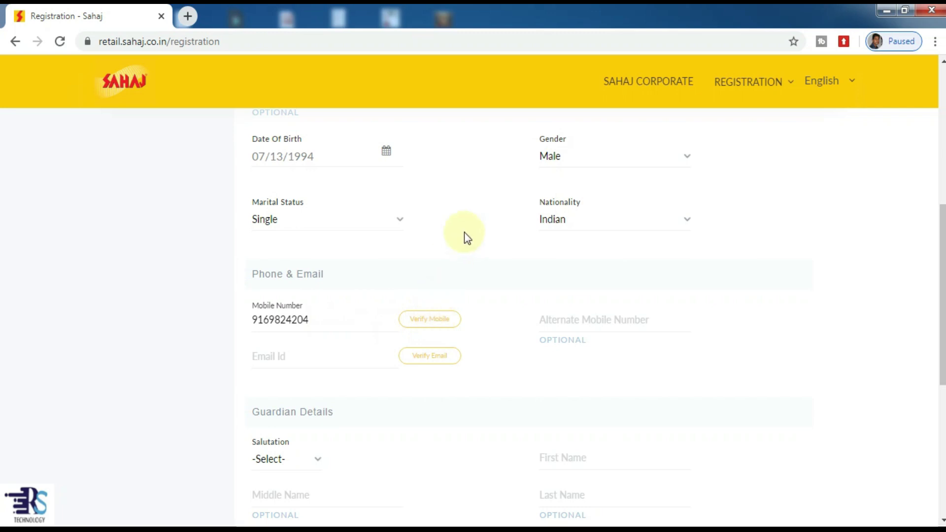
Step through the email, guardian salutation and guardian name fields, leaving them blank
click(327, 359)
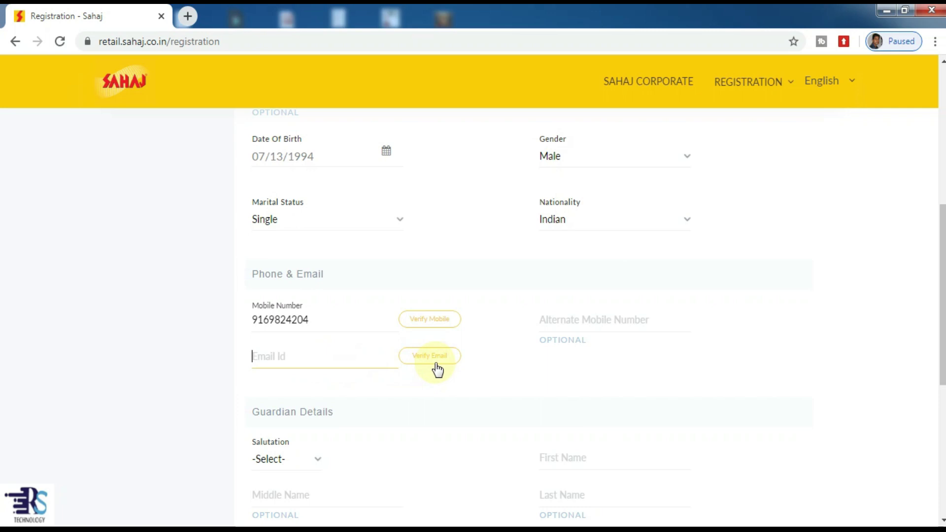
scroll(439, 355, down, 3)
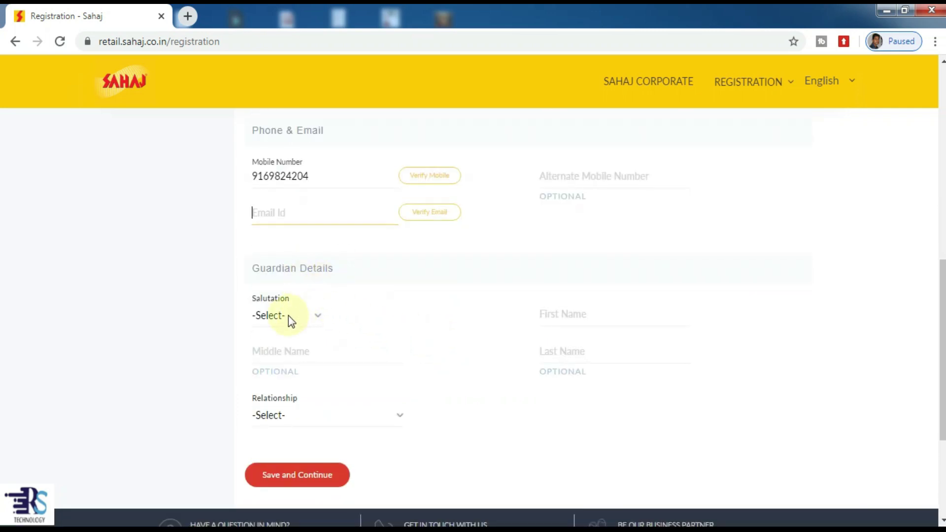
click(288, 315)
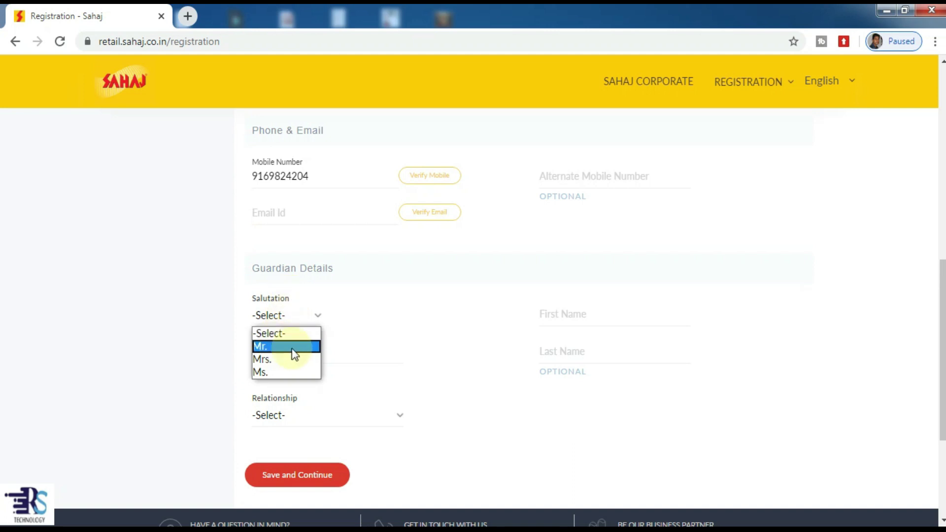
click(503, 294)
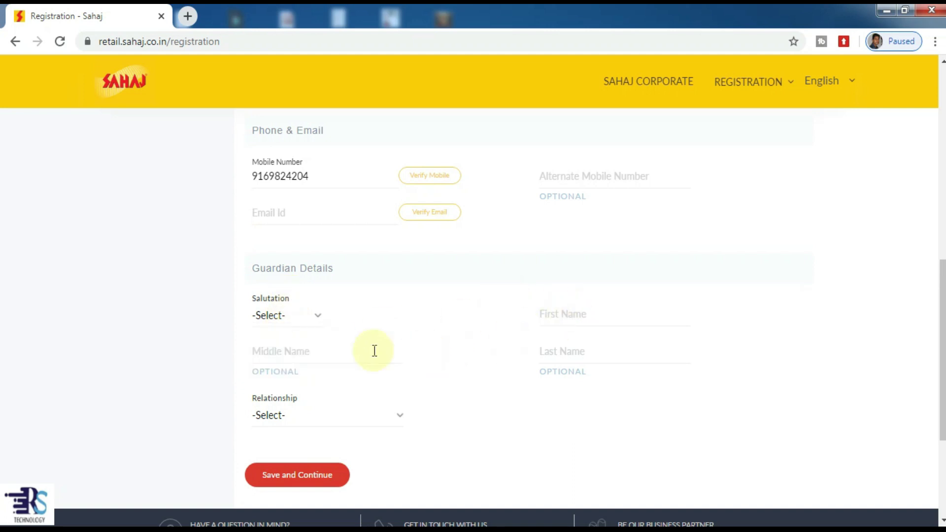
click(566, 313)
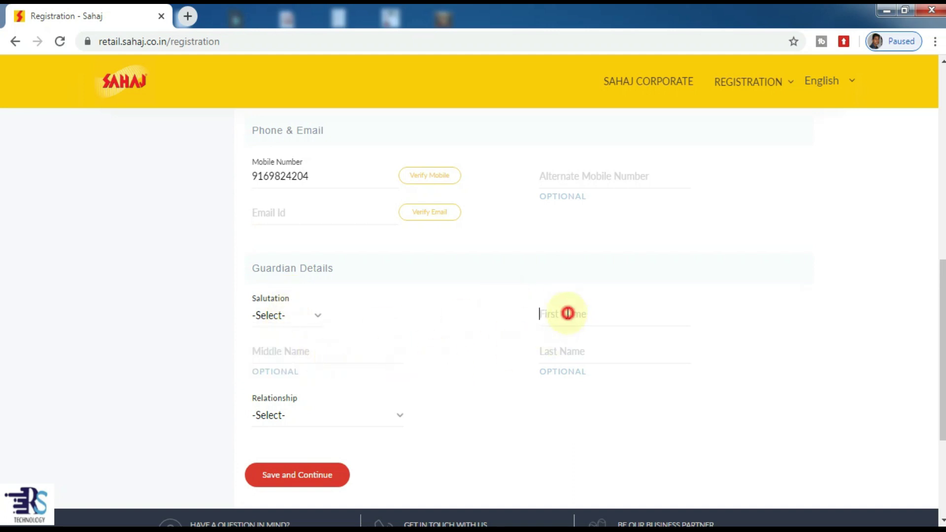
click(319, 353)
click(569, 351)
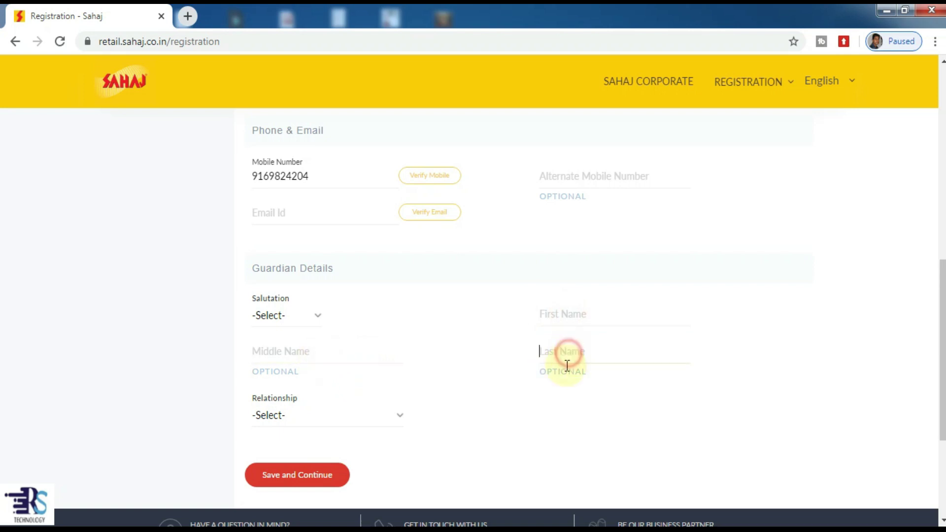
Set the guardian relationship to Father
click(321, 413)
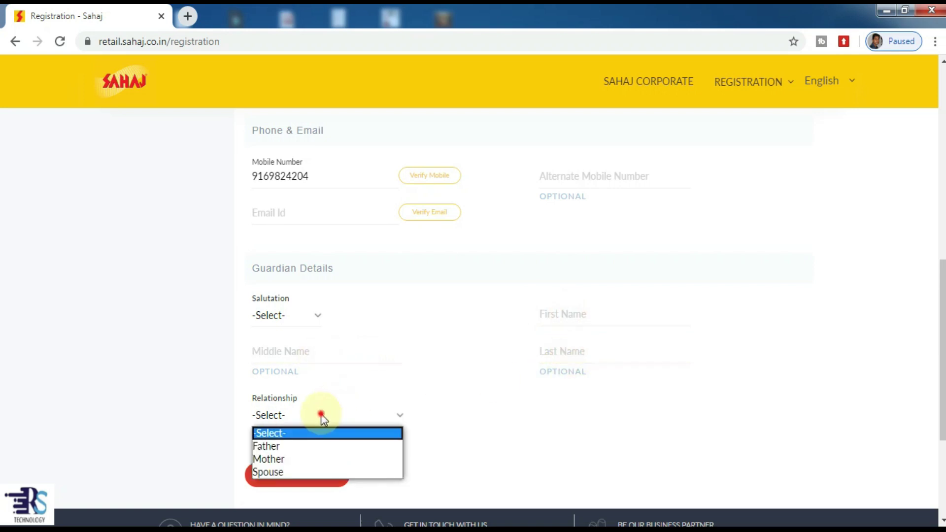
click(292, 445)
scroll(299, 416, down, 3)
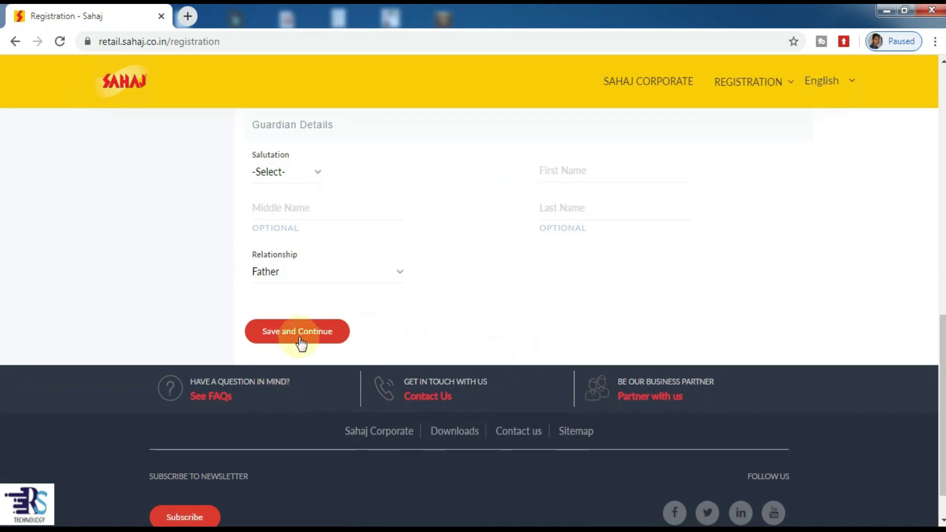
scroll(422, 310, up, 3)
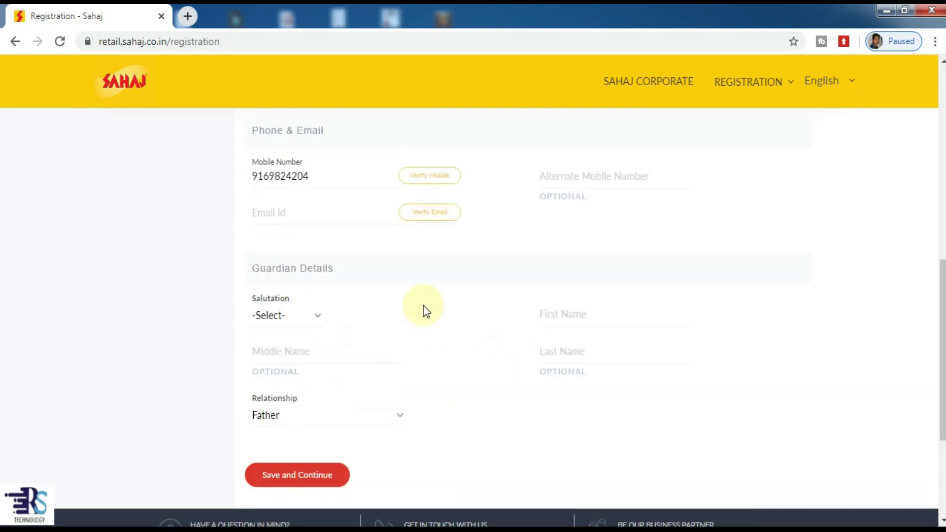
scroll(423, 305, up, 10)
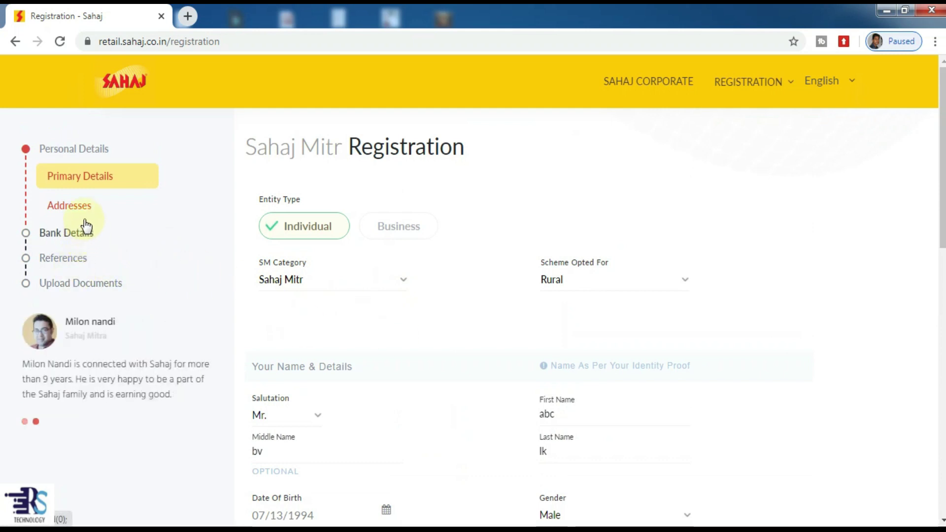
scroll(318, 298, down, 8)
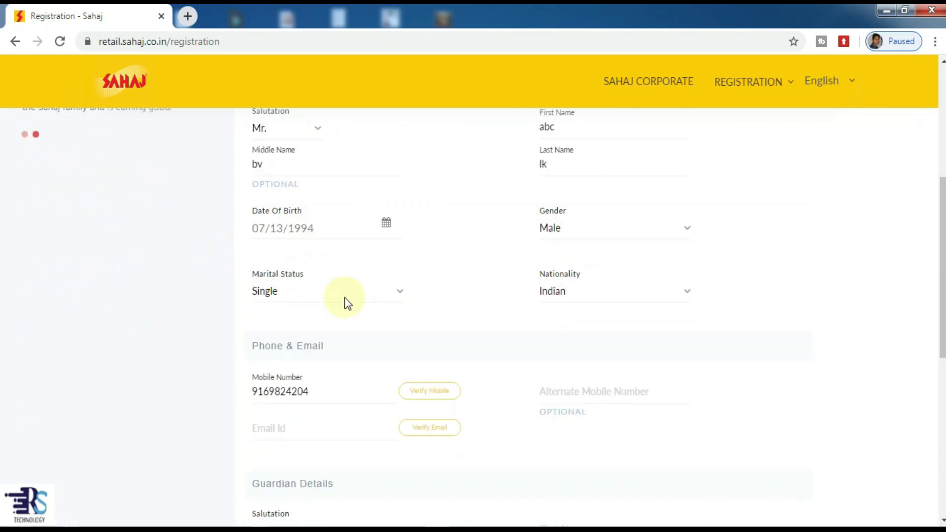
scroll(335, 309, up, 8)
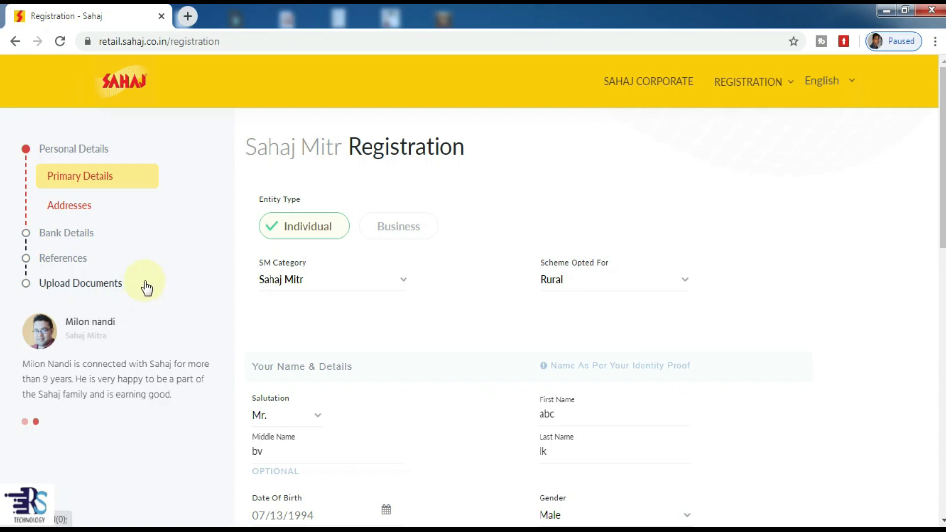
scroll(147, 289, down, 3)
scroll(164, 238, up, 3)
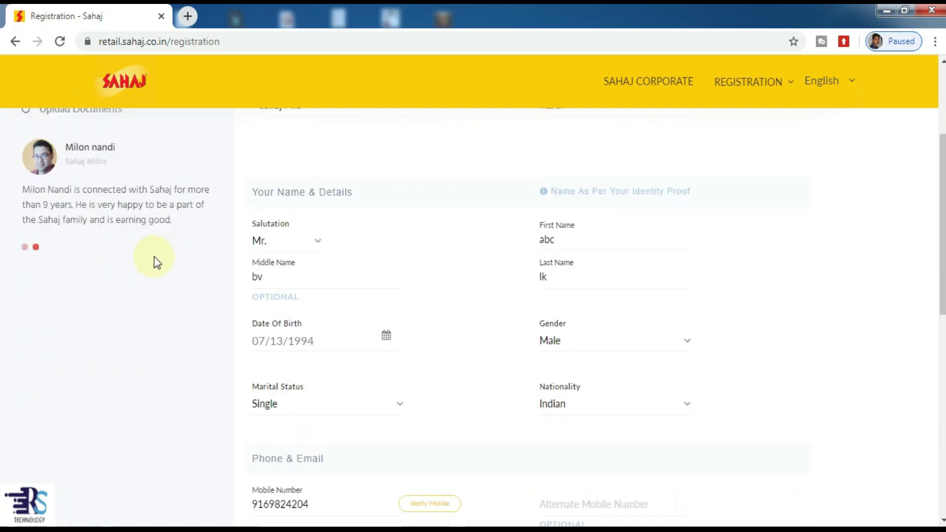
scroll(203, 252, down, 10)
scroll(431, 361, down, 3)
scroll(449, 317, up, 3)
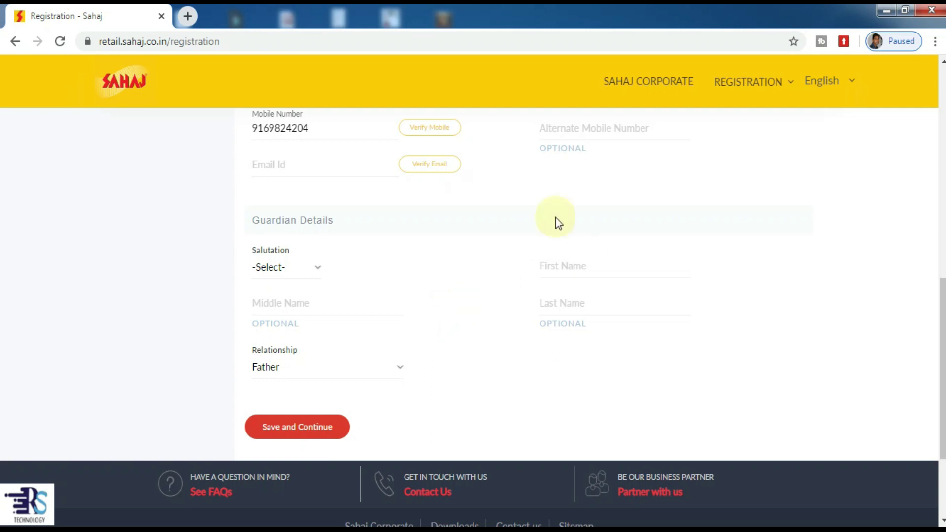
click(235, 37)
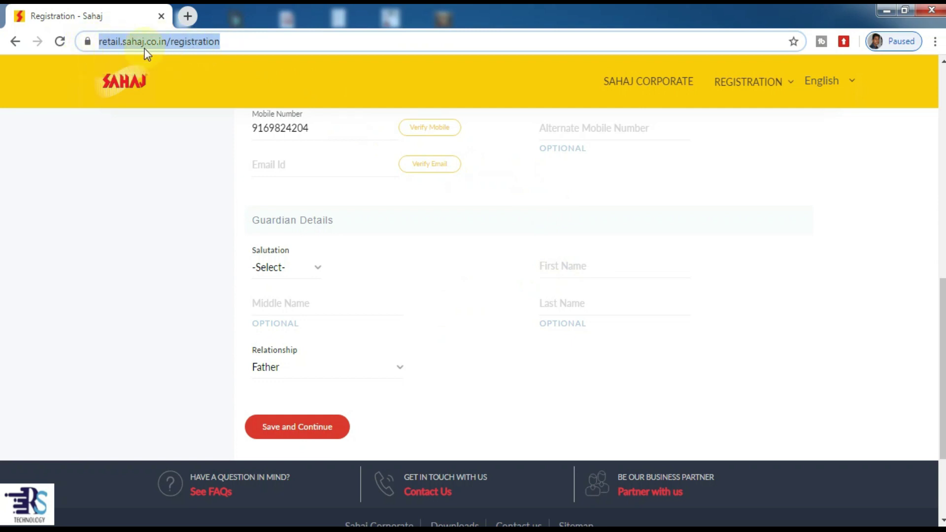
click(233, 42)
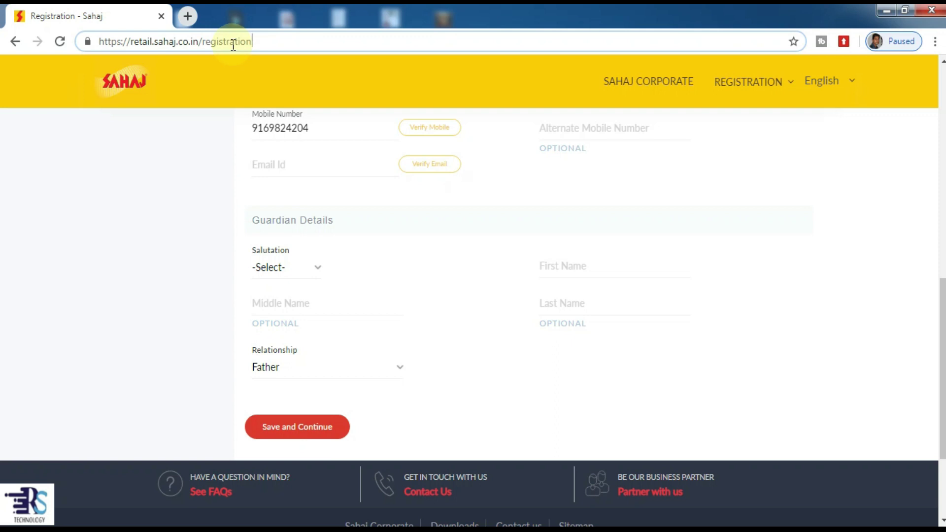
drag(255, 40, 99, 42)
click(262, 35)
drag(264, 41, 85, 41)
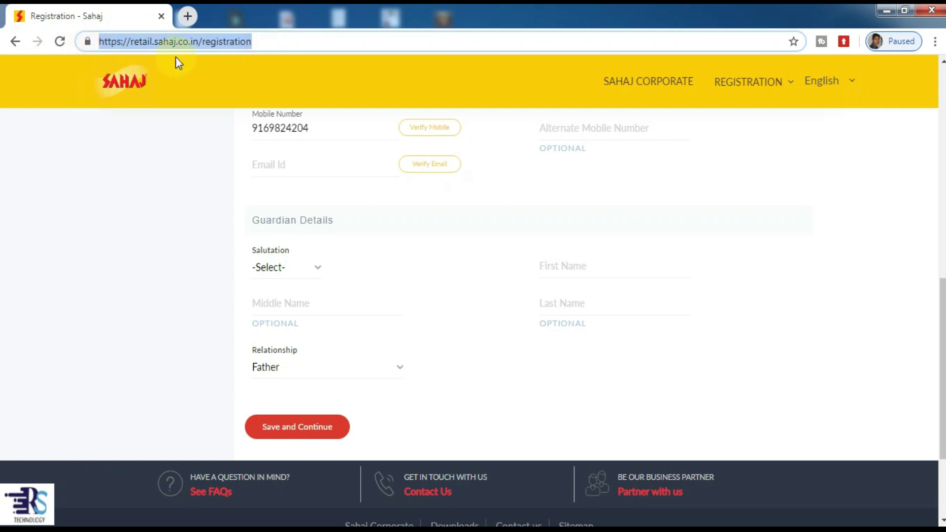
click(262, 42)
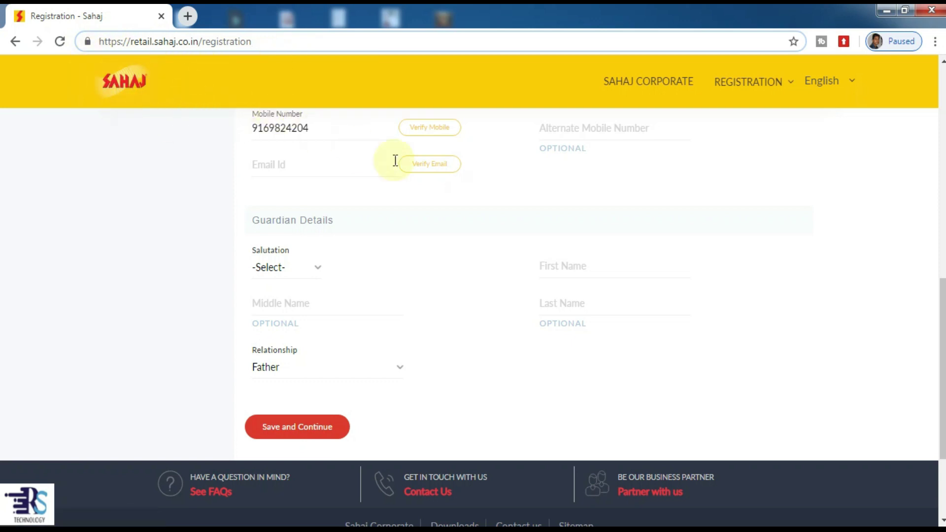
scroll(383, 204, down, 1)
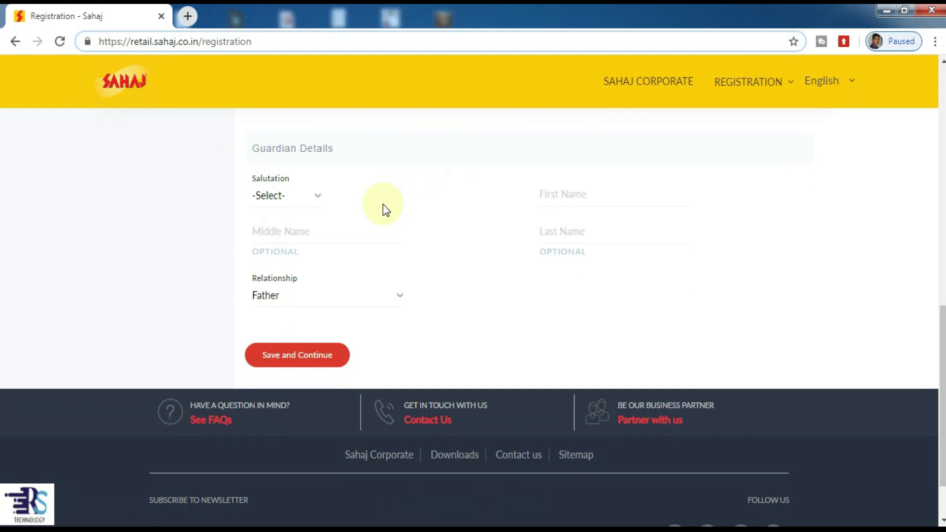